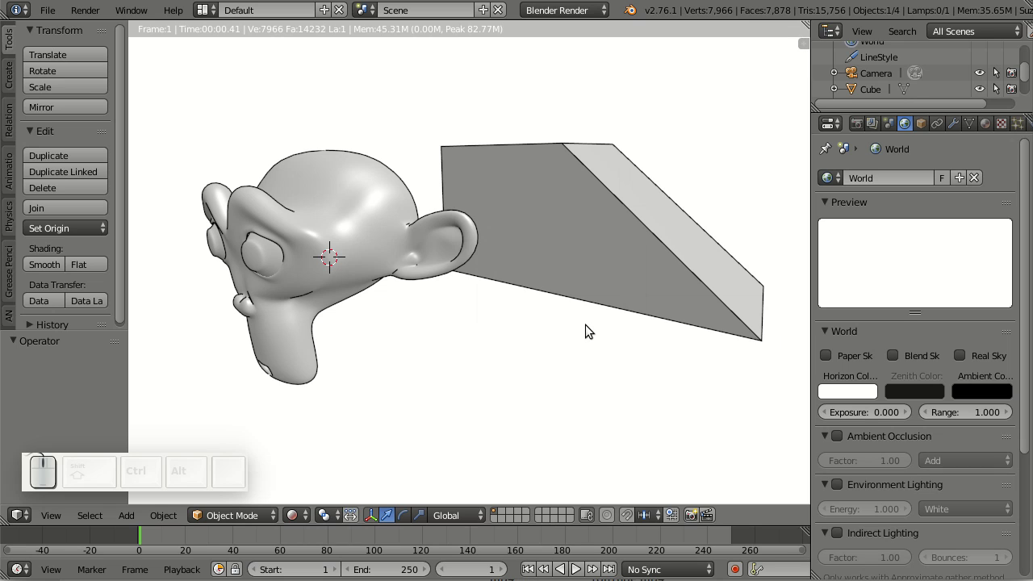
# Switch to the Render Layers properties and scroll down to the Freestyle Line Style panel.
pyautogui.click(872, 123)
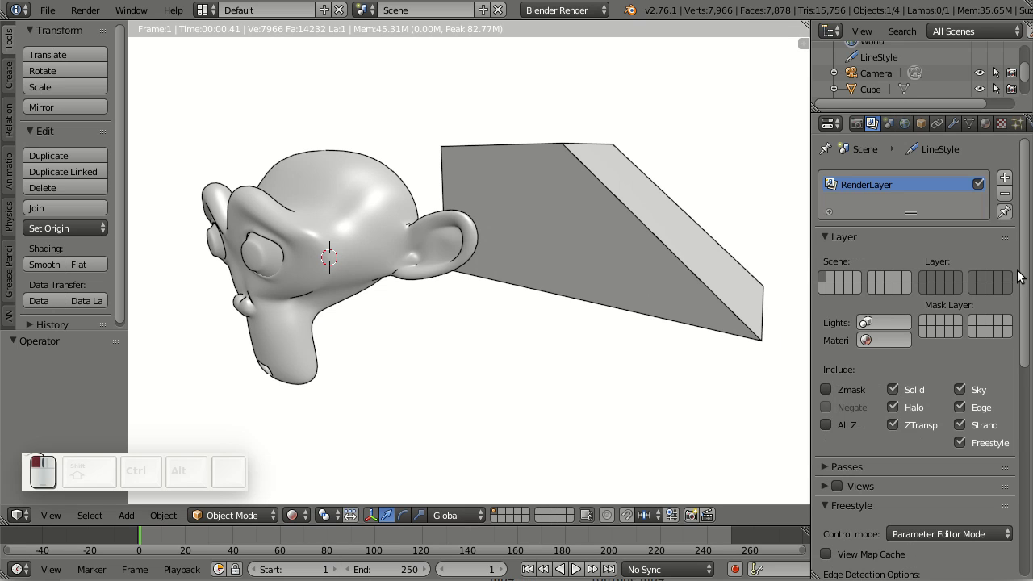
pyautogui.moveTo(1024, 272); pyautogui.dragTo(1011, 545)
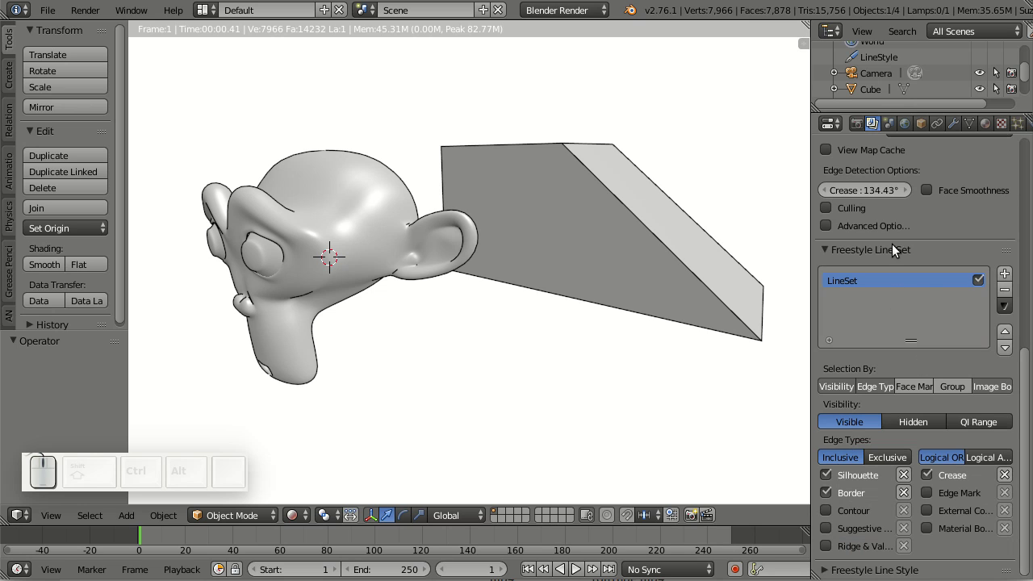
pyautogui.scroll(-10, 908, 527)
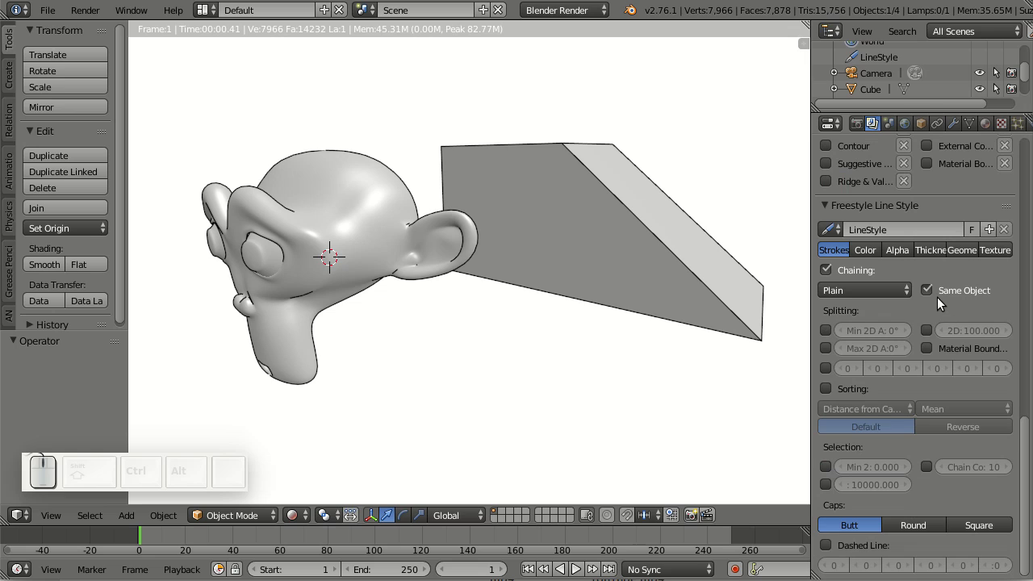
# Add a Noise modifier in the line style's Thickness settings with Period 50.
pyautogui.click(922, 251)
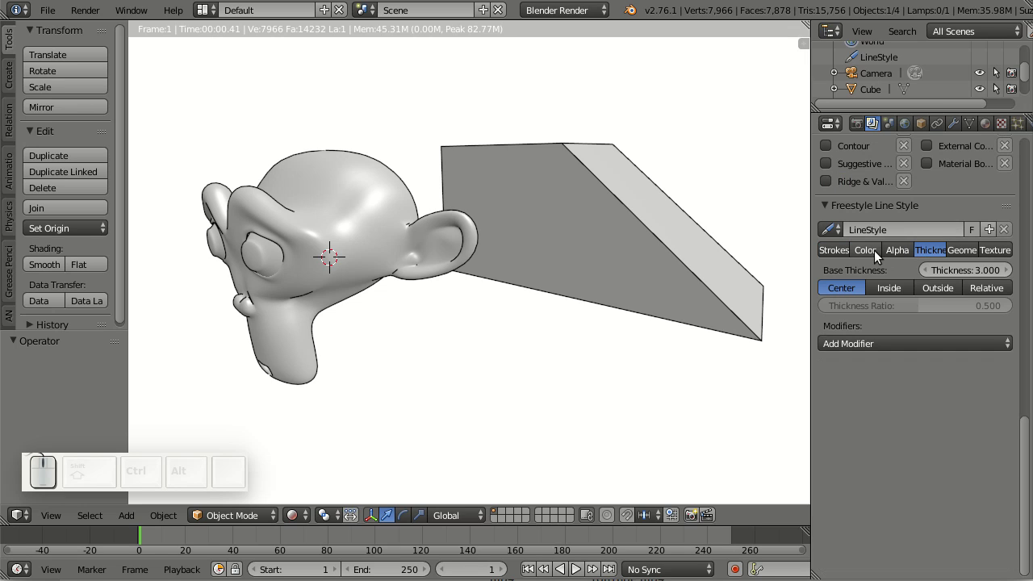
pyautogui.click(850, 344)
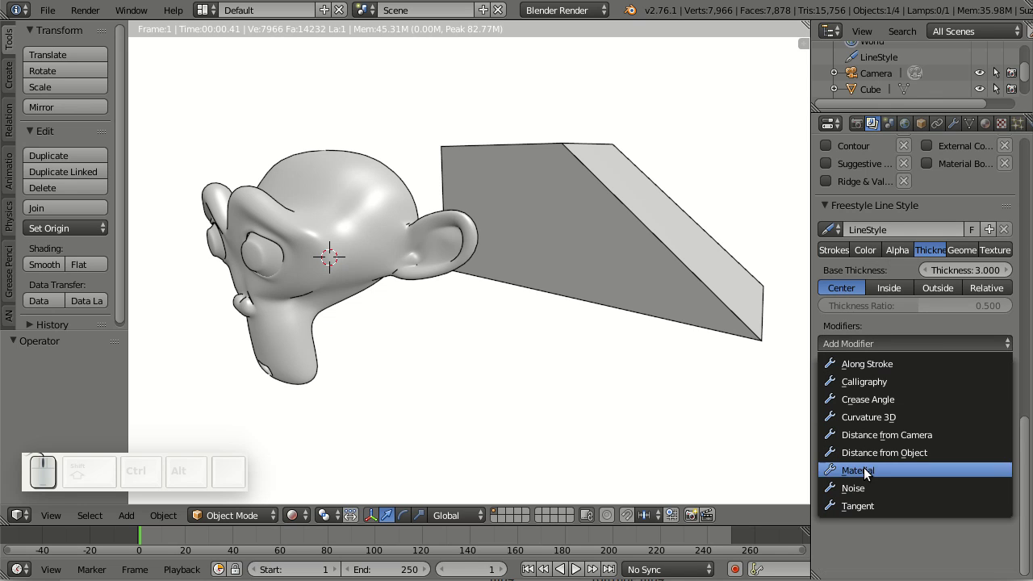
pyautogui.click(869, 490)
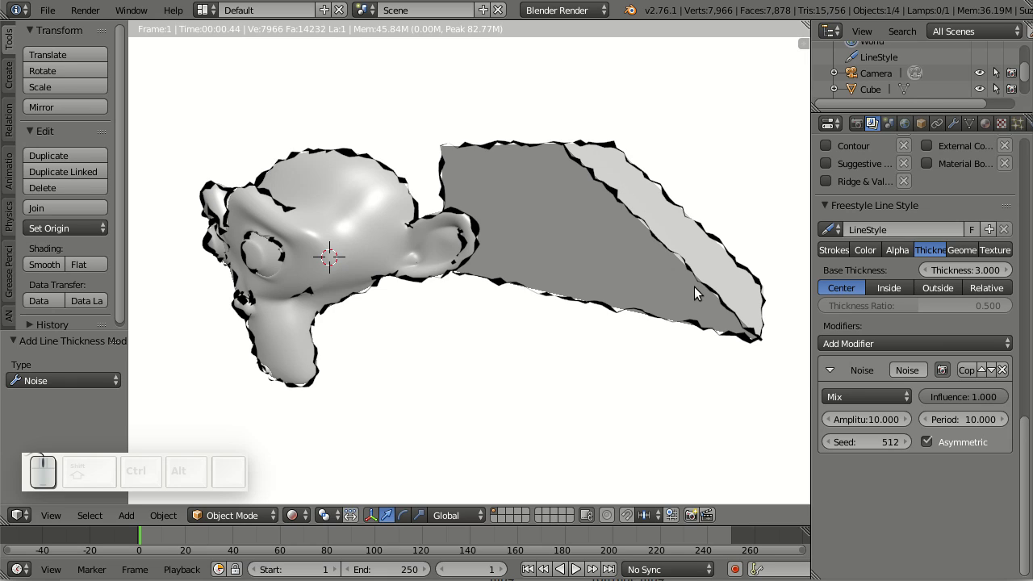
pyautogui.click(957, 421)
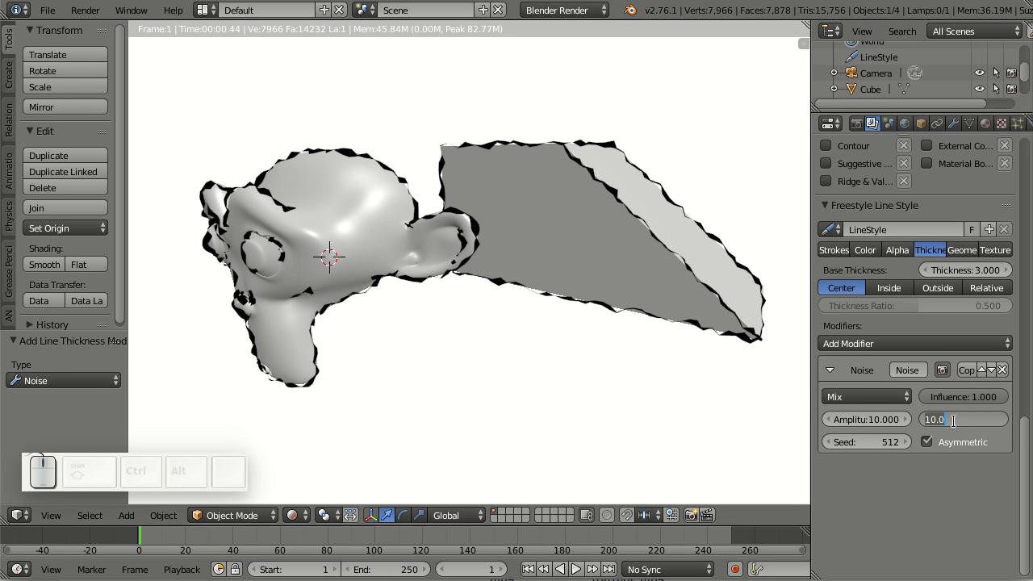
pyautogui.write('50')
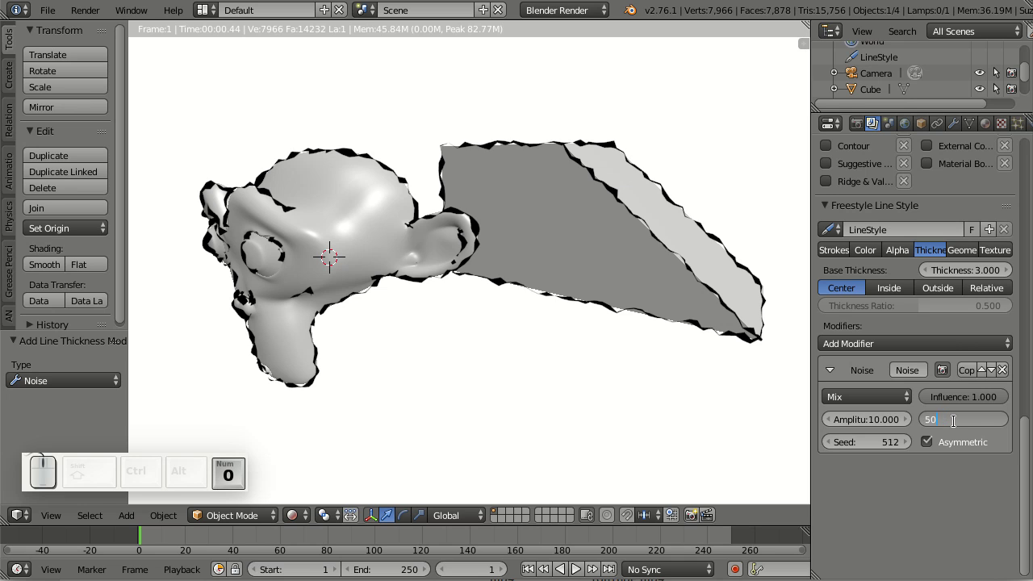
pyautogui.press('Return')
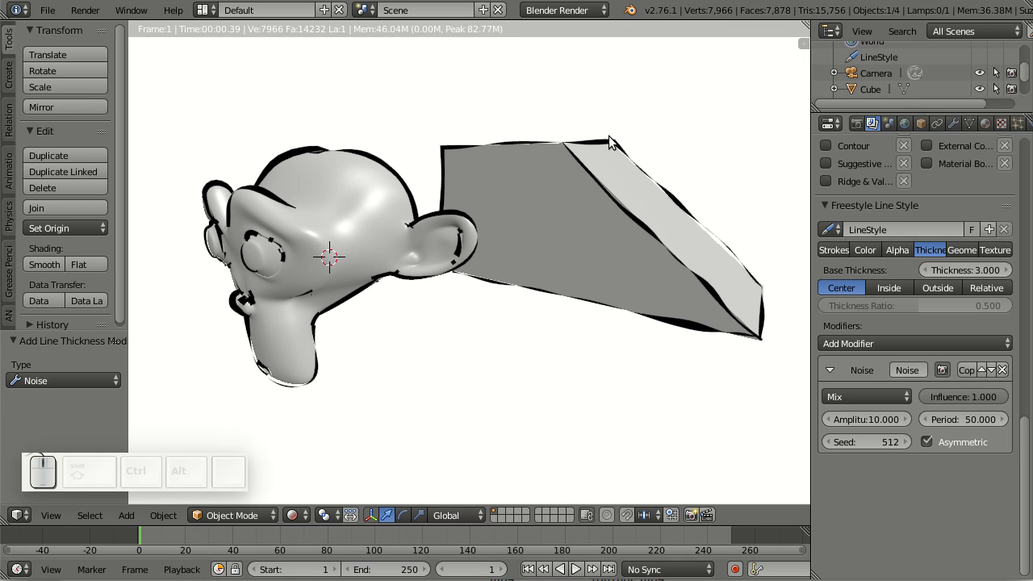
# Toggle Asymmetric off and back on, and raise the Noise seed to 514.
pyautogui.click(926, 442)
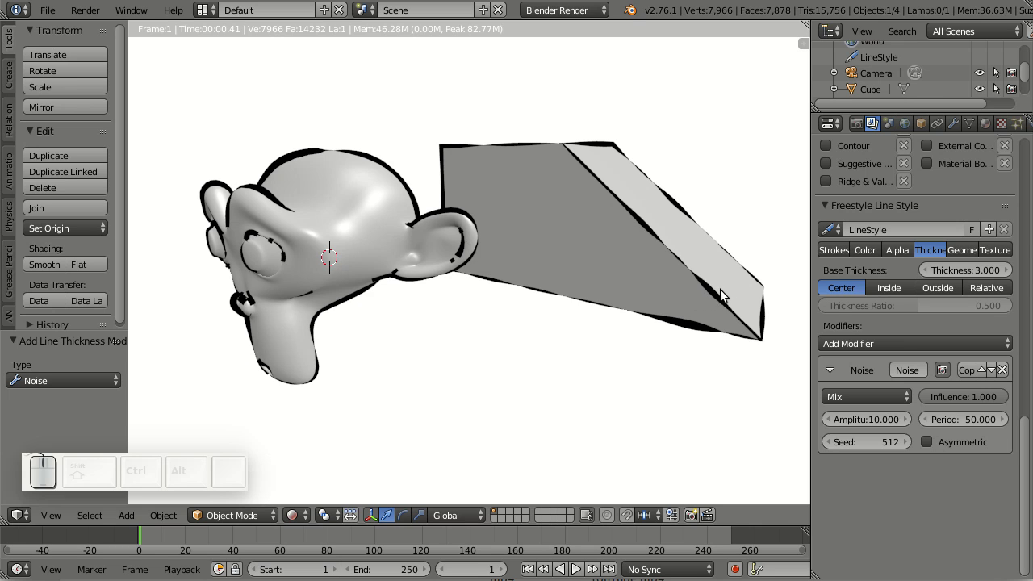
pyautogui.click(926, 442)
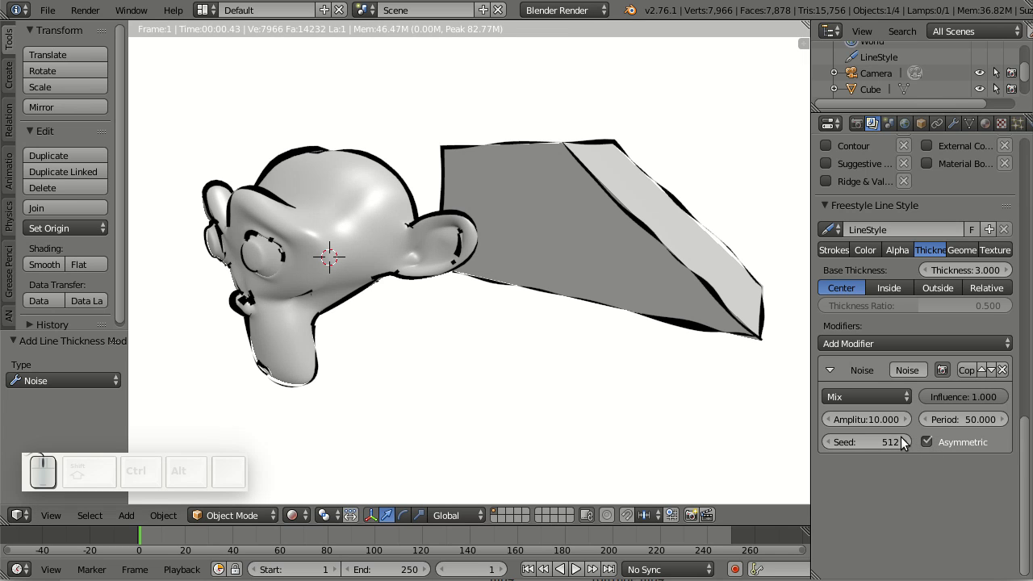
pyautogui.click(903, 442)
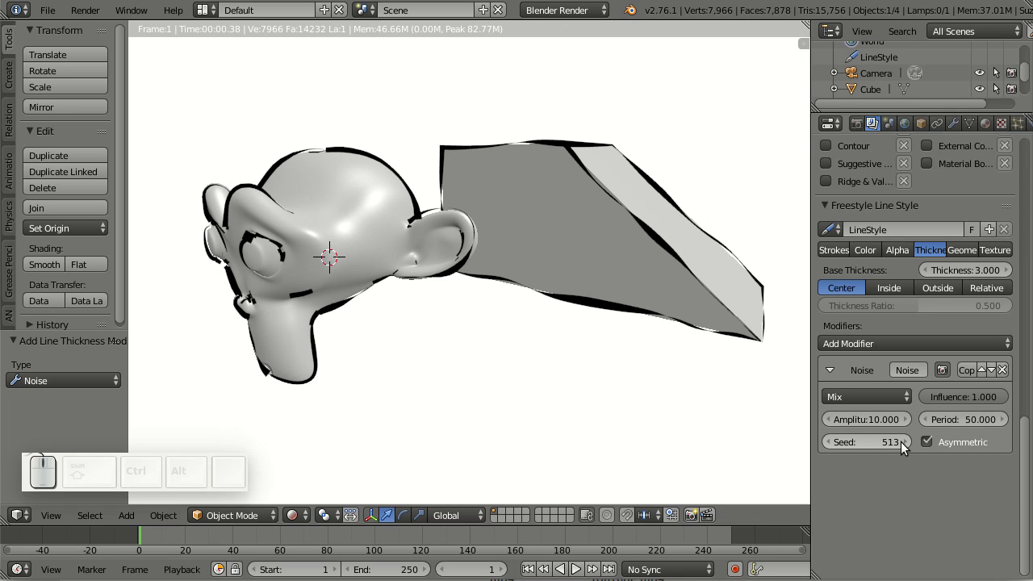
pyautogui.click(901, 442)
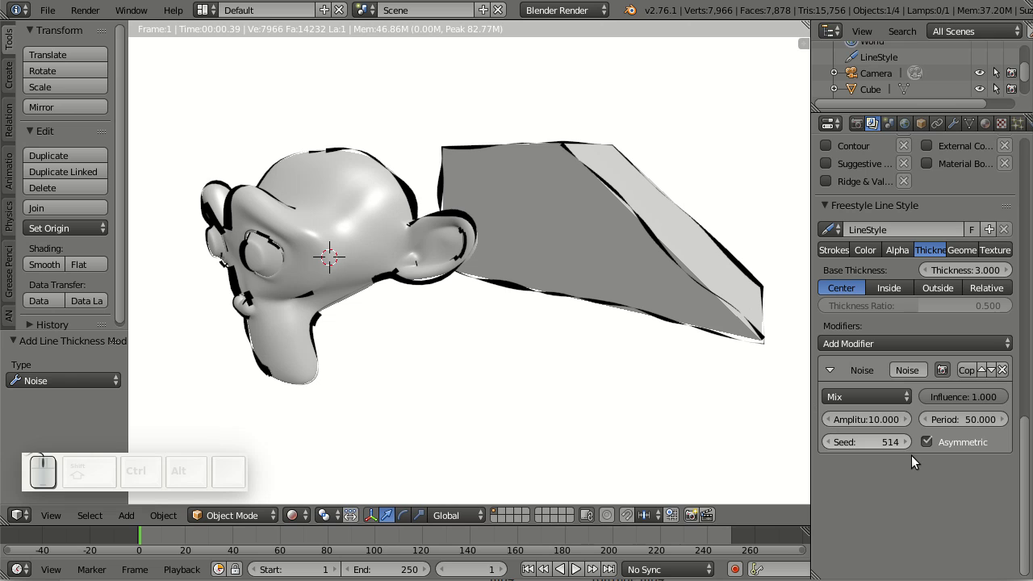
# Set the Noise amplitude to 20, then lower it to 5.
pyautogui.click(875, 422)
pyautogui.write('20')
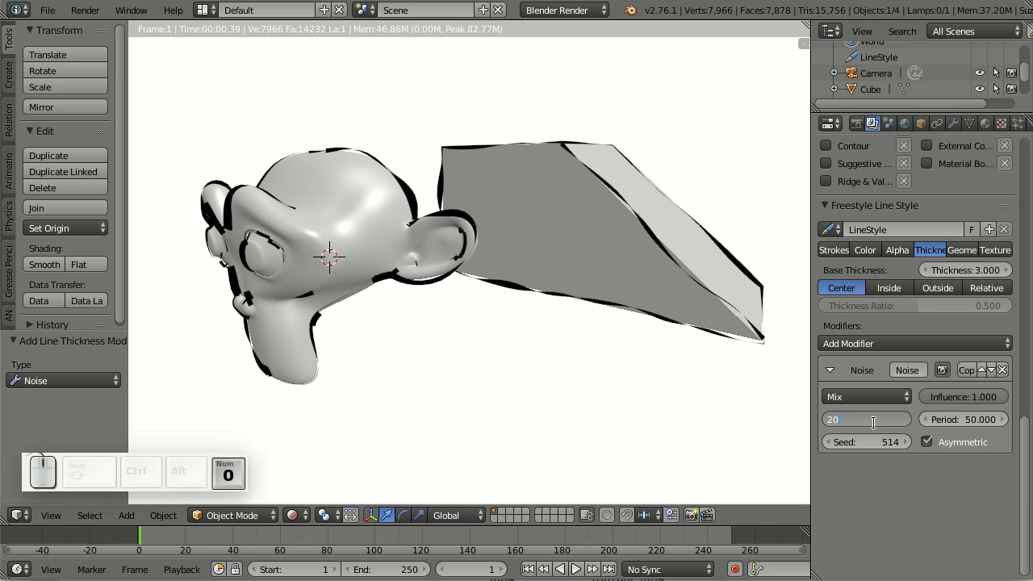
pyautogui.press('Return')
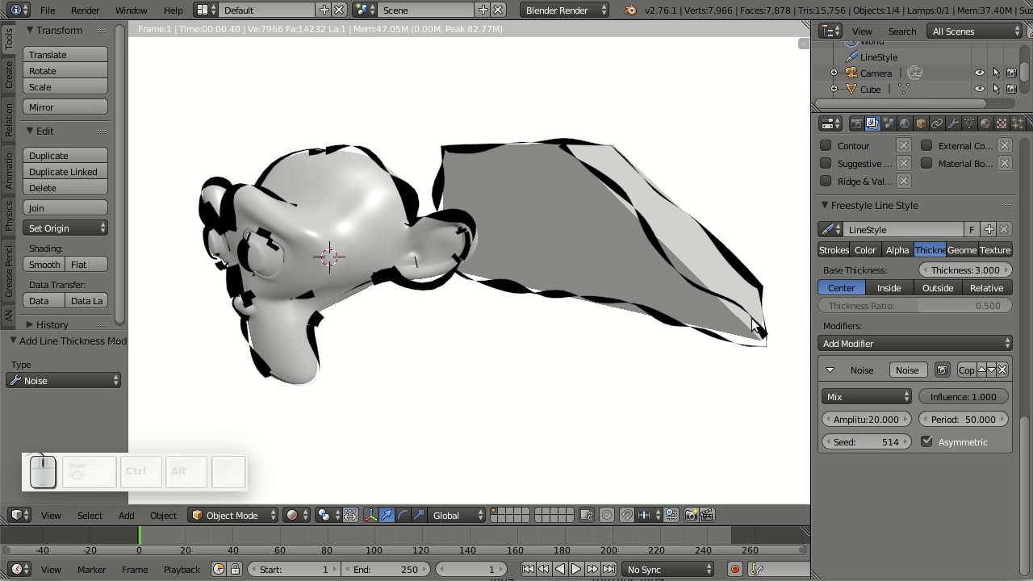
pyautogui.click(864, 417)
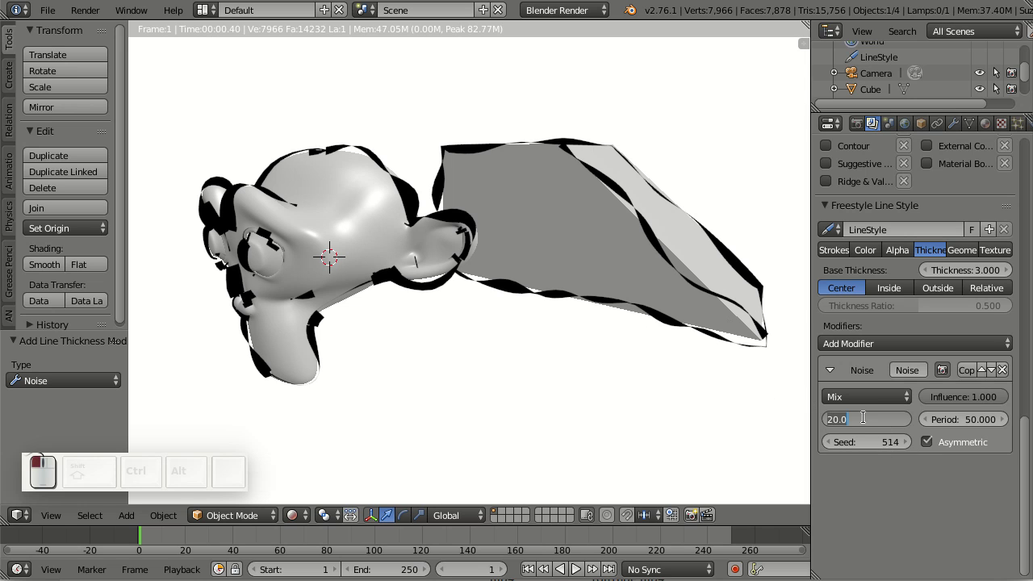
pyautogui.write('5')
pyautogui.press('Return')
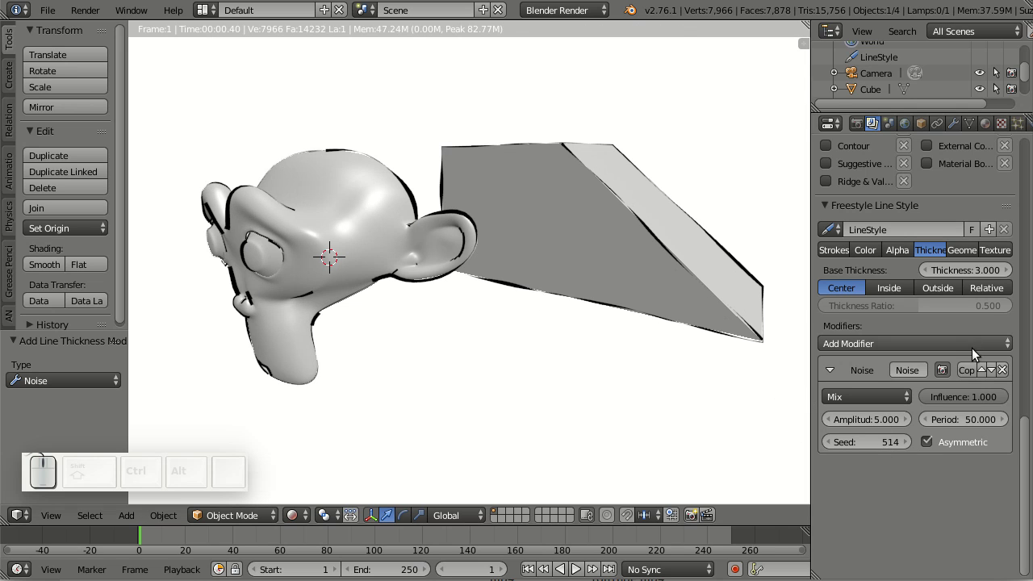
# Remove the Noise thickness modifier and add a Tangent thickness modifier instead.
pyautogui.click(1002, 370)
pyautogui.click(925, 345)
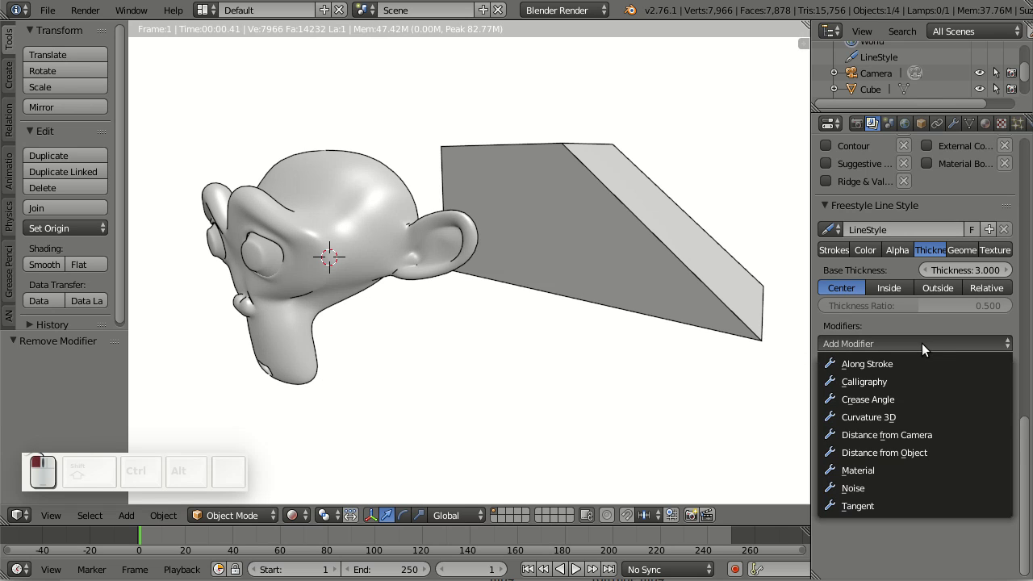
pyautogui.click(864, 503)
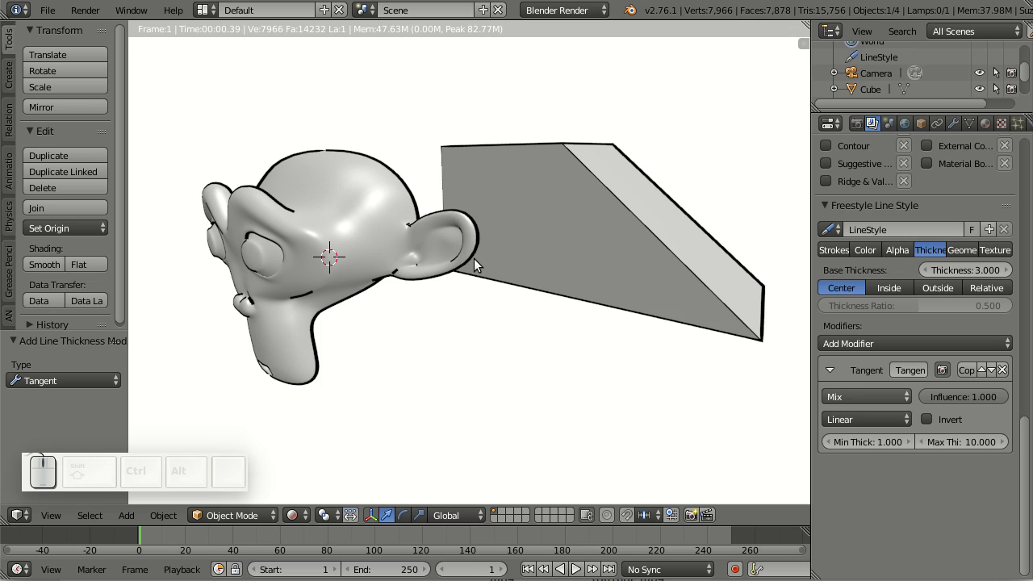
# Invert the Tangent modifier's thickness mapping, check the result, then remove it.
pyautogui.moveTo(479, 330); pyautogui.dragTo(556, 314, button='middle')
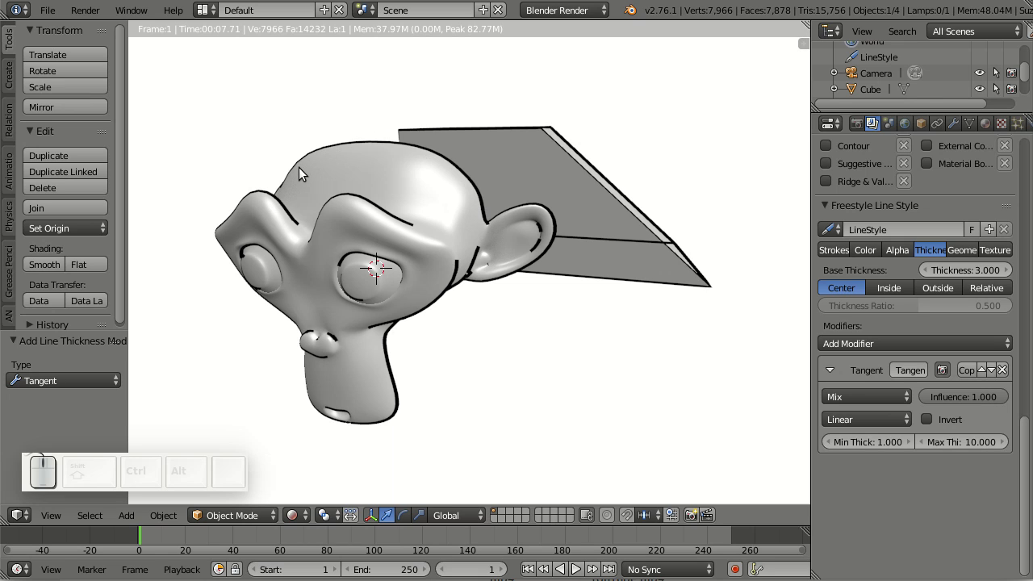
pyautogui.click(925, 419)
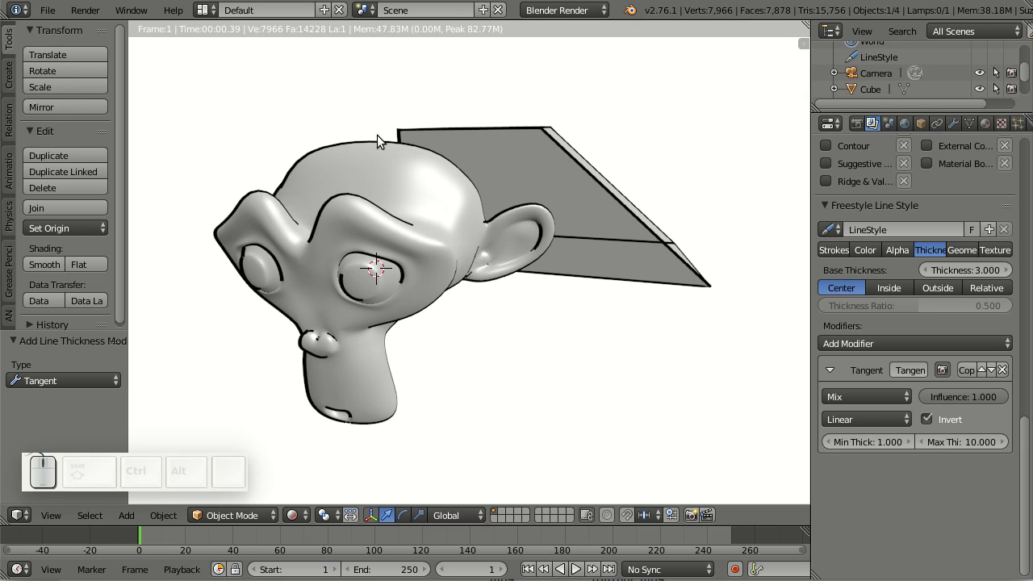
pyautogui.moveTo(595, 303); pyautogui.dragTo(637, 360, button='middle')
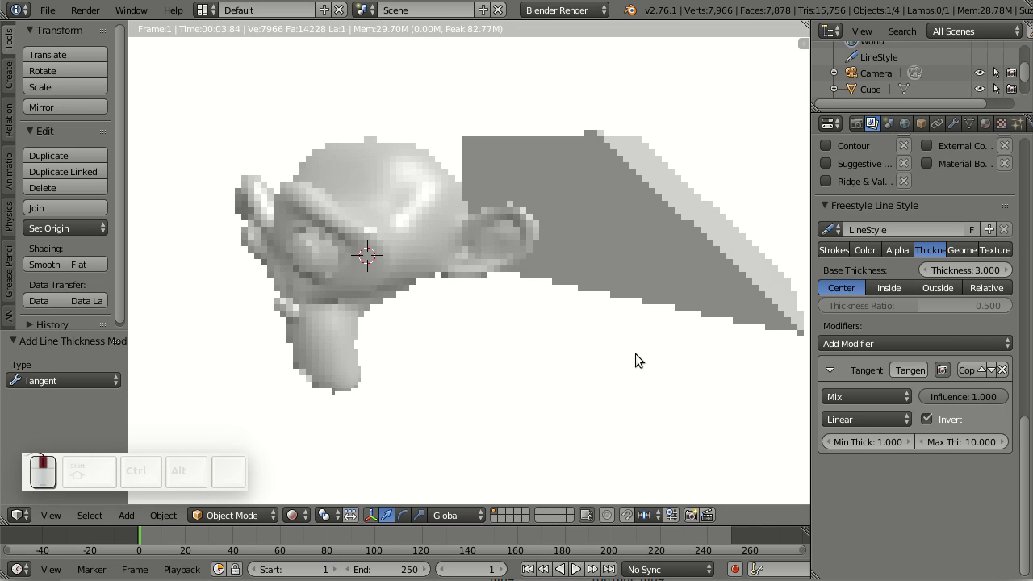
pyautogui.click(1003, 370)
# Add a Crease Angle thickness modifier with Max Angle 30° to bolden the wedge outlines.
pyautogui.click(865, 343)
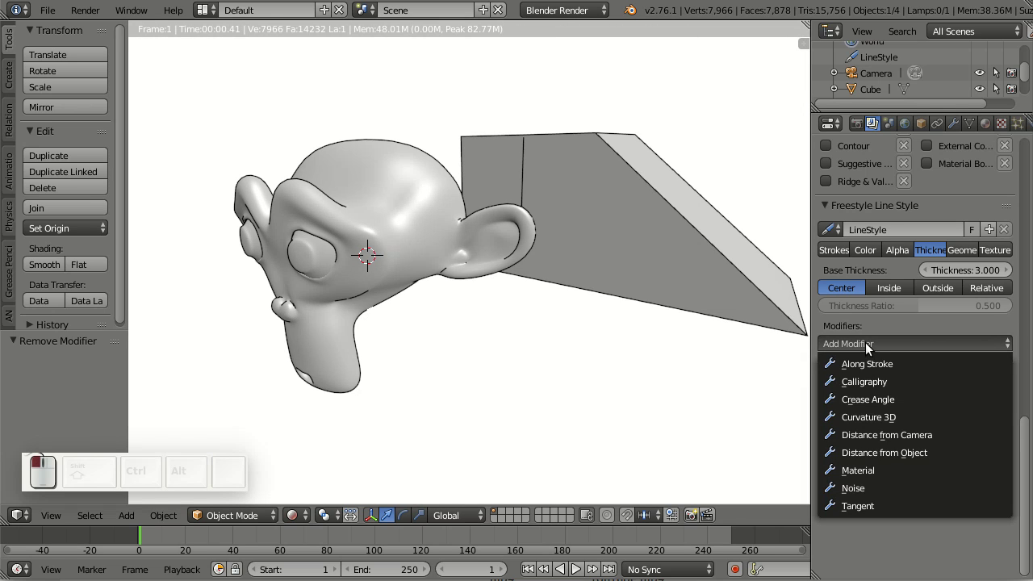
pyautogui.click(900, 398)
pyautogui.moveTo(421, 288); pyautogui.dragTo(730, 385, button='middle')
pyautogui.scroll(3, 603, 329)
pyautogui.keyDown('shift'); pyautogui.moveTo(603, 324); pyautogui.dragTo(614, 251, button='middle'); pyautogui.keyUp('shift')
pyautogui.scroll(-2, 616, 252)
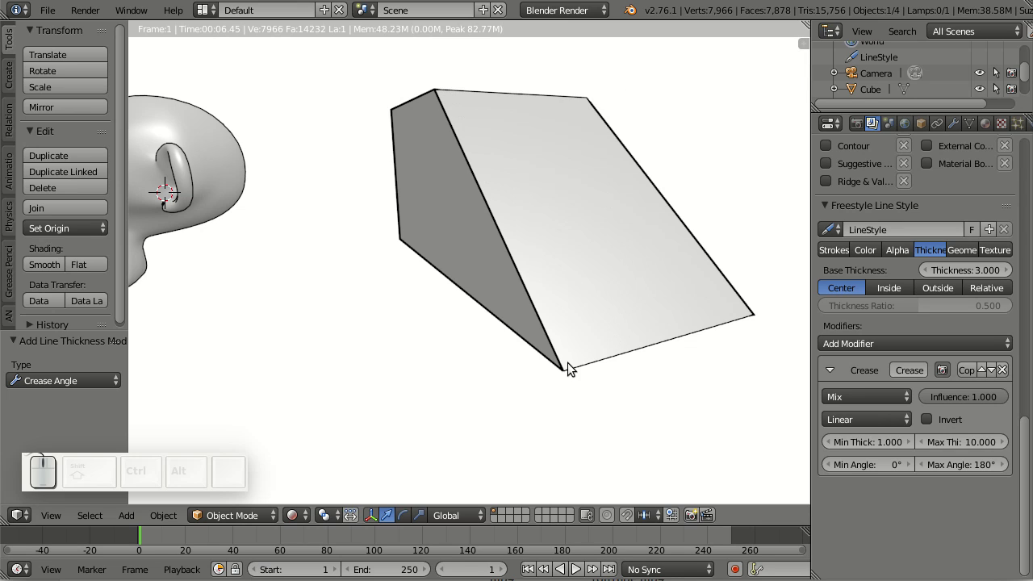
pyautogui.click(964, 462)
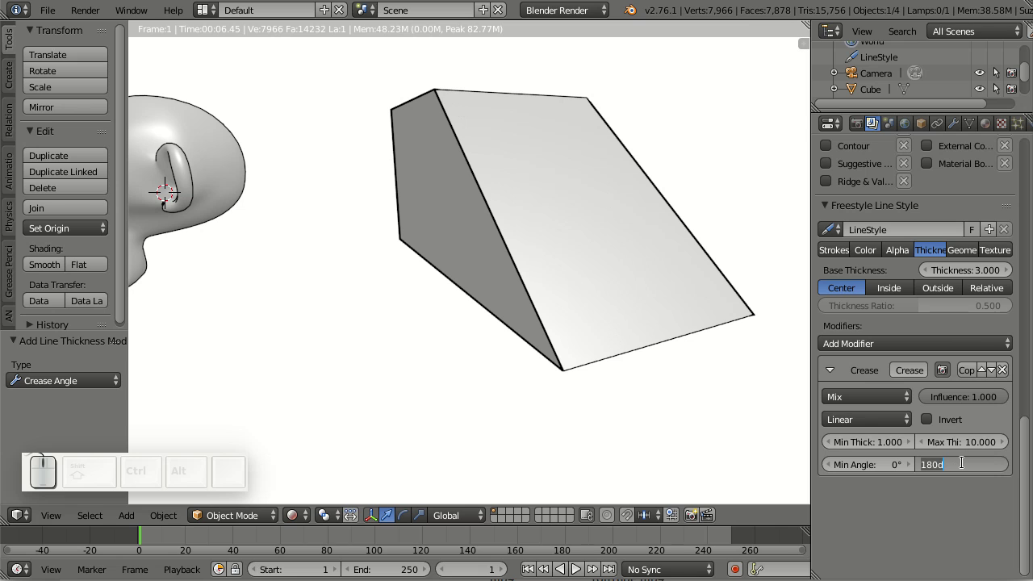
pyautogui.write('30')
pyautogui.press('KP_Enter')
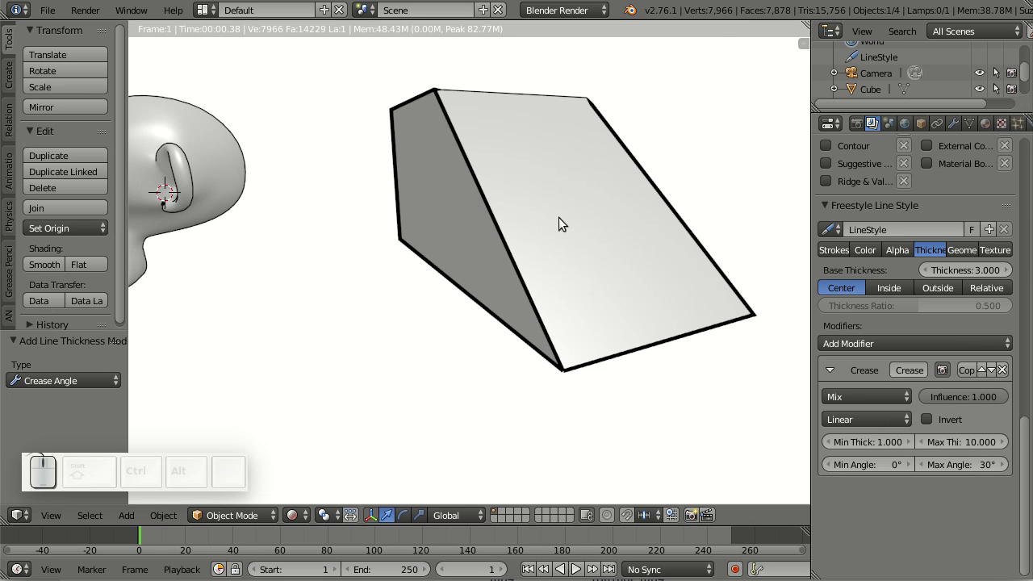
pyautogui.moveTo(562, 205); pyautogui.dragTo(567, 214, button='middle')
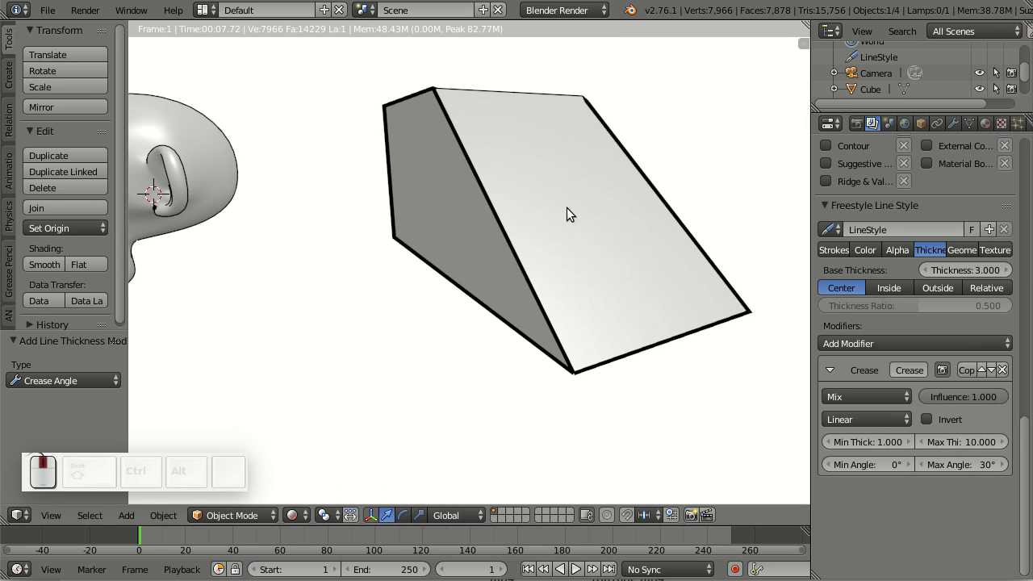
# Remove the Crease Angle modifier and add a Curvature 3D thickness modifier.
pyautogui.click(1002, 370)
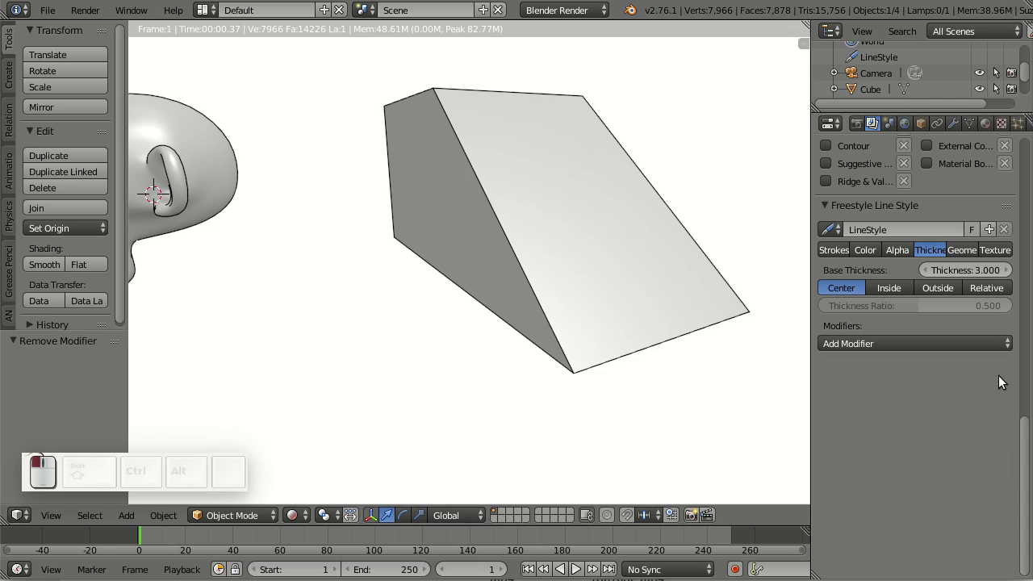
pyautogui.scroll(-3, 414, 340)
pyautogui.scroll(6, 419, 341)
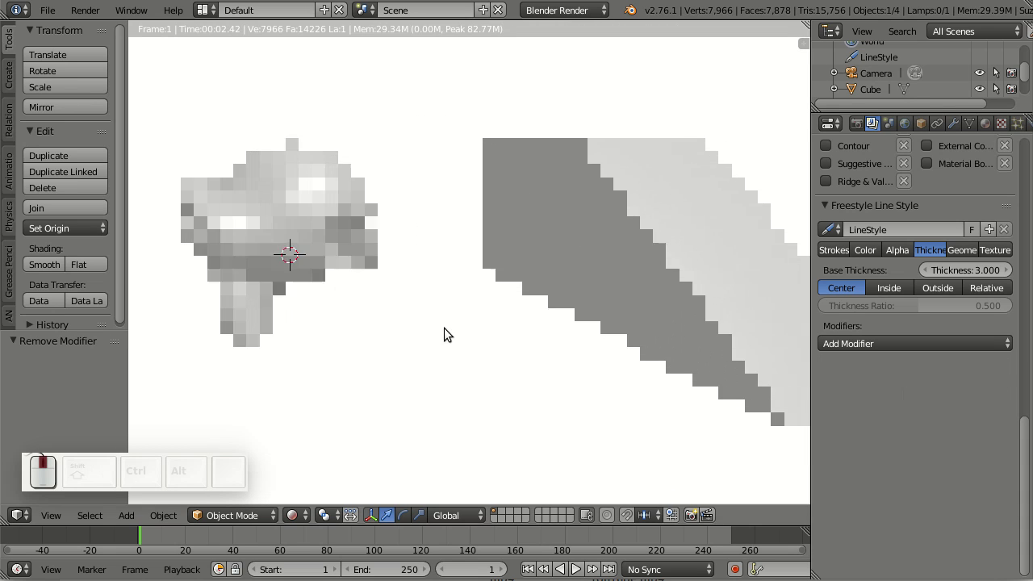
pyautogui.click(854, 341)
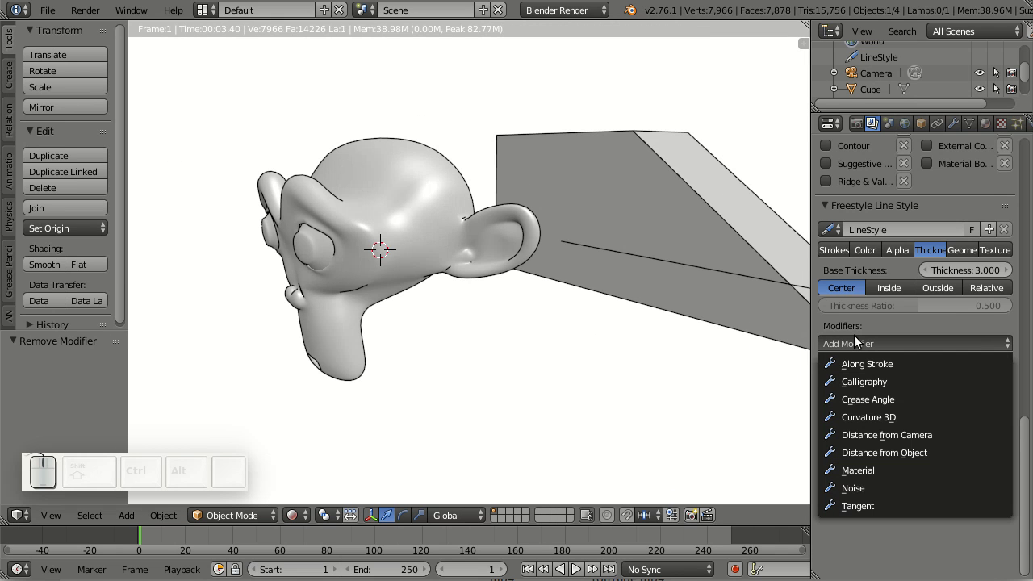
pyautogui.click(882, 416)
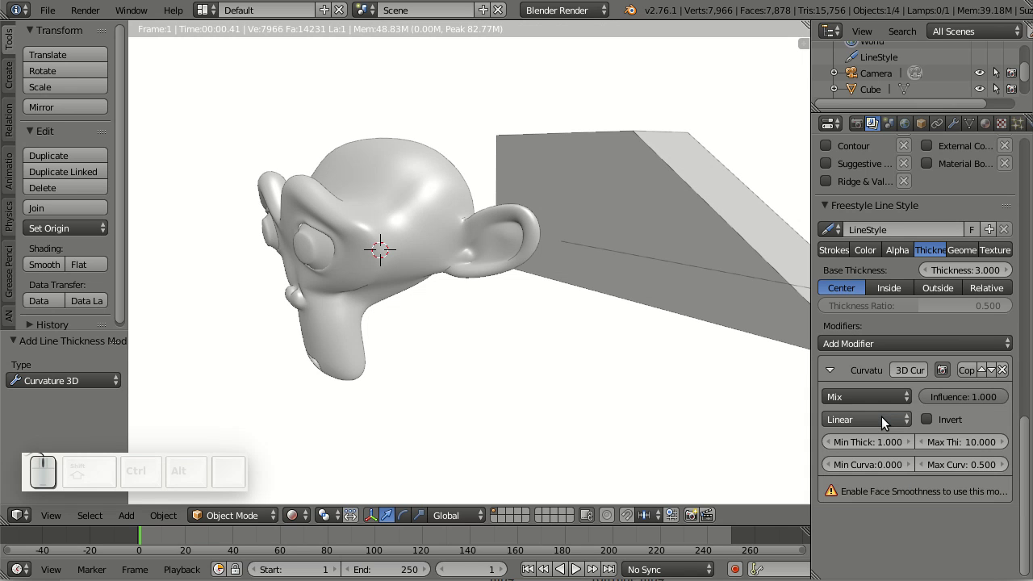
# Enable Face Smoothness and set the Curvature 3D maximum curvature to 0.1.
pyautogui.scroll(10, 962, 251)
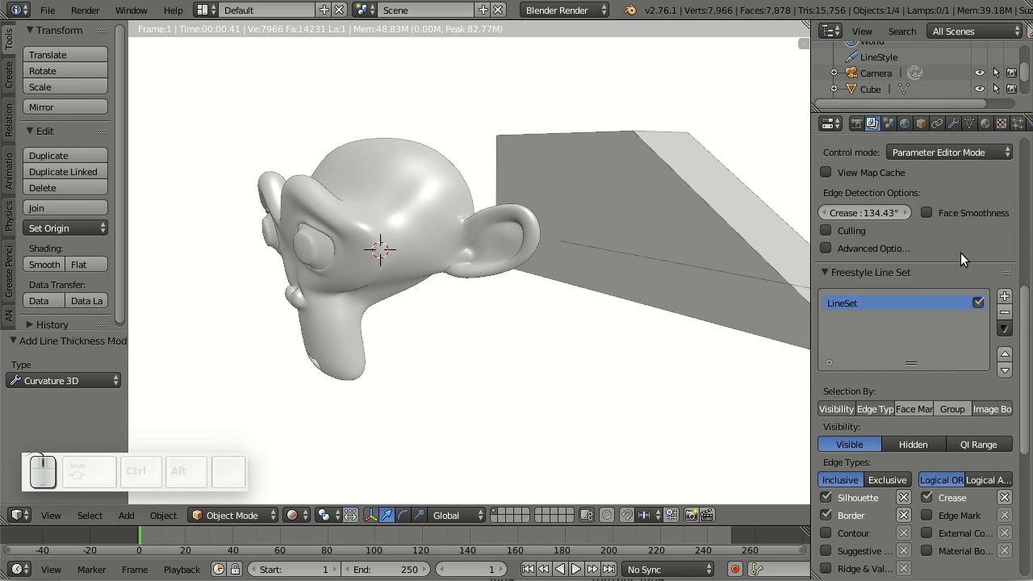
pyautogui.scroll(4, 961, 252)
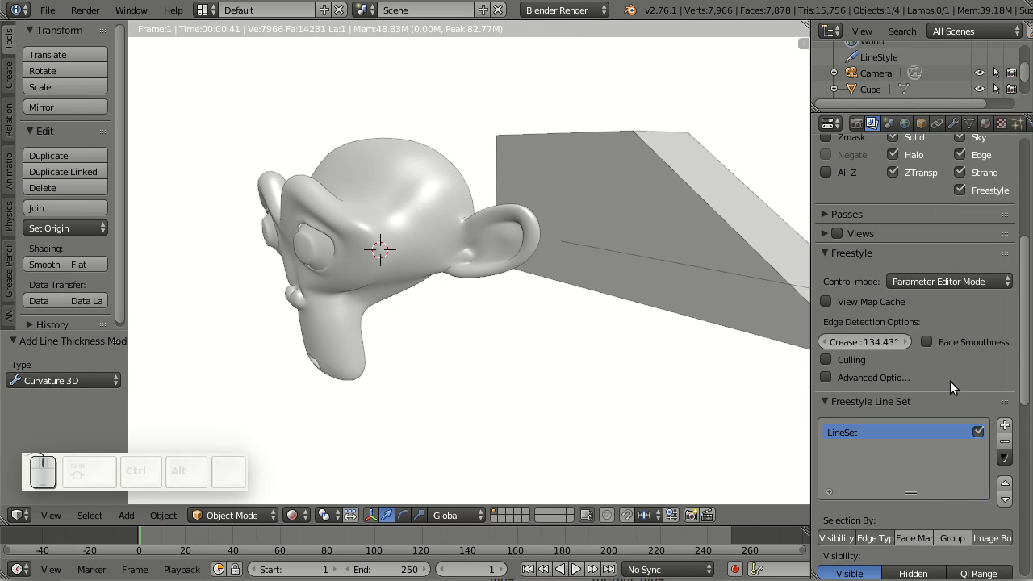
pyautogui.click(929, 342)
pyautogui.scroll(-4, 966, 380)
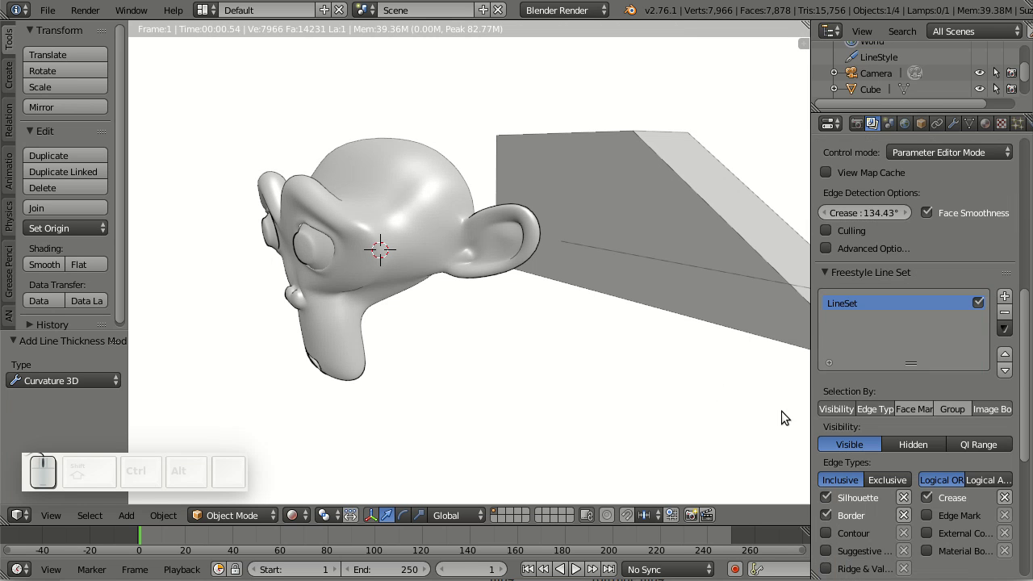
pyautogui.scroll(-9, 978, 540)
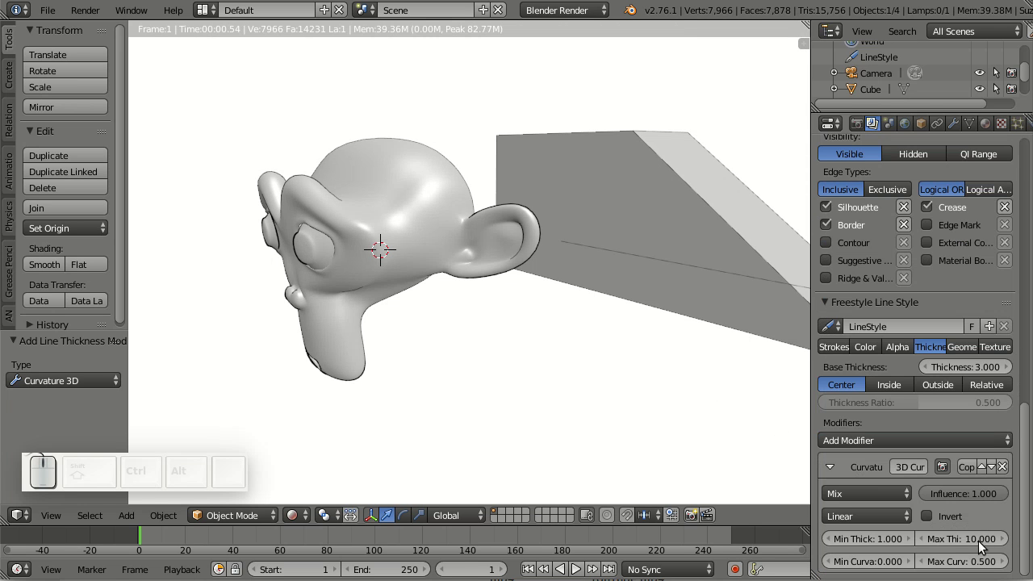
pyautogui.click(962, 561)
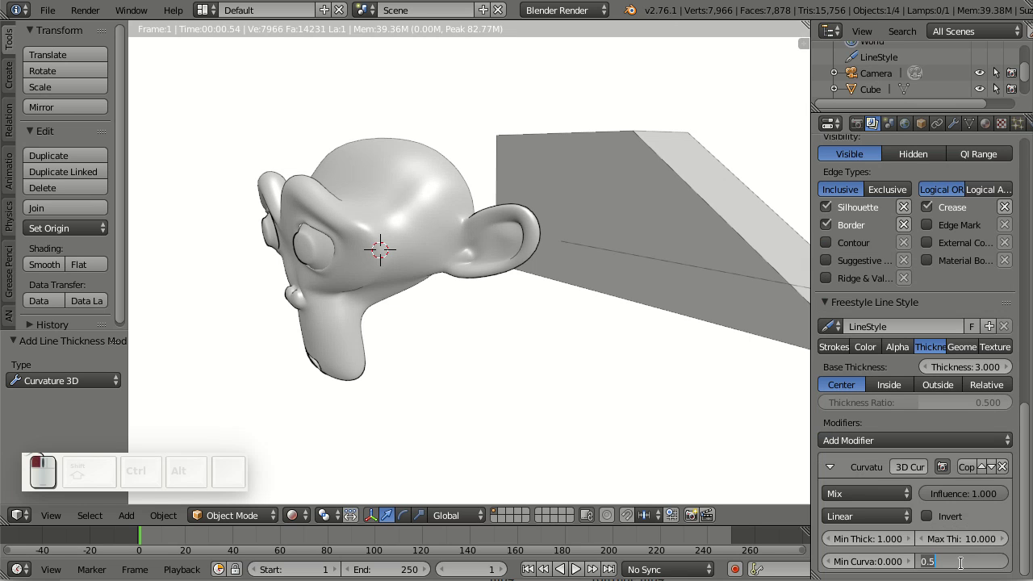
pyautogui.write('0.1')
pyautogui.press('Return')
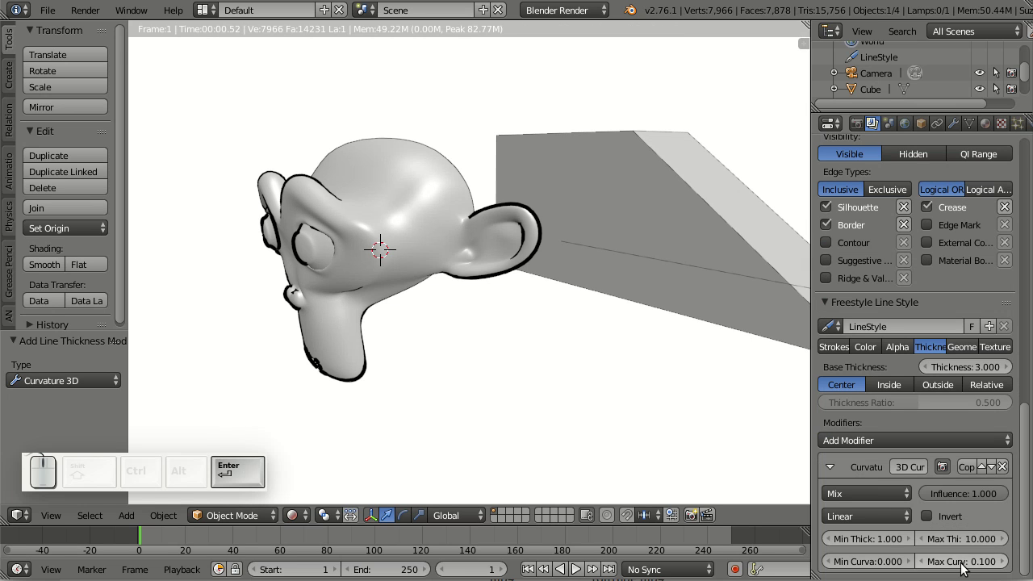
# Invert the curvature-based thickness, view the result, then delete the Curvature 3D modifier.
pyautogui.moveTo(484, 352); pyautogui.dragTo(580, 309, button='middle')
pyautogui.scroll(5, 566, 298)
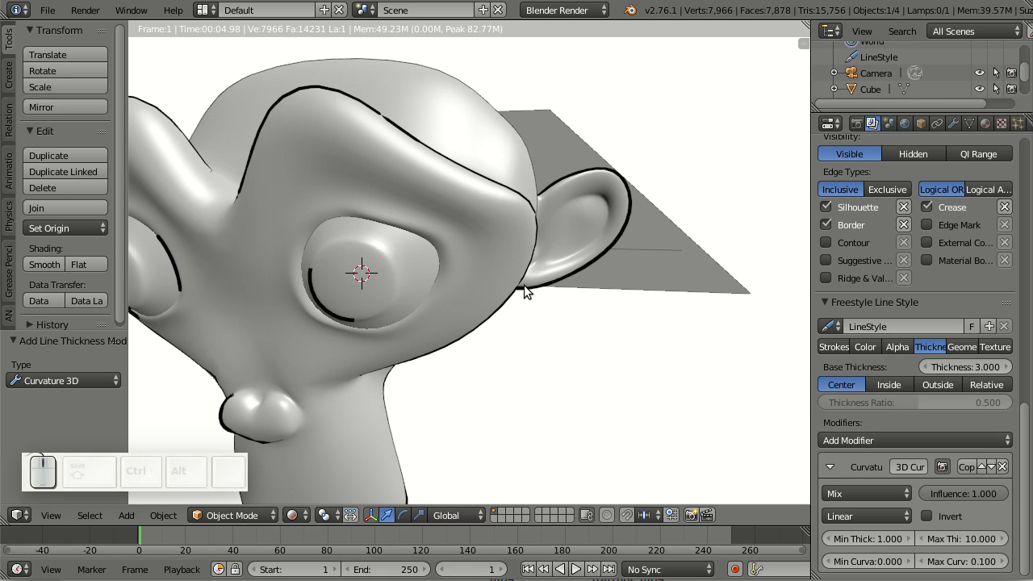
pyautogui.click(935, 518)
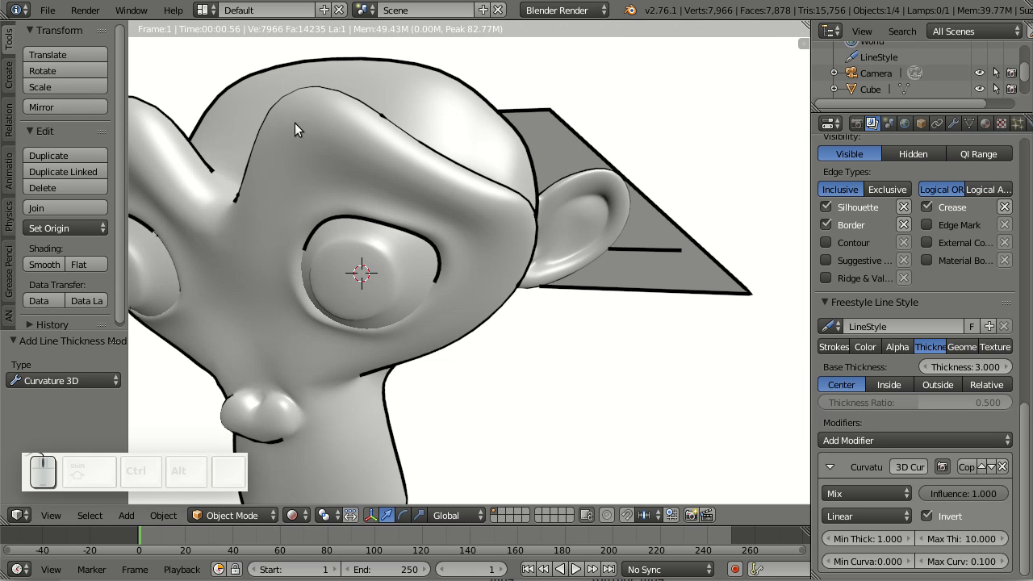
pyautogui.moveTo(614, 291); pyautogui.dragTo(573, 294, button='middle')
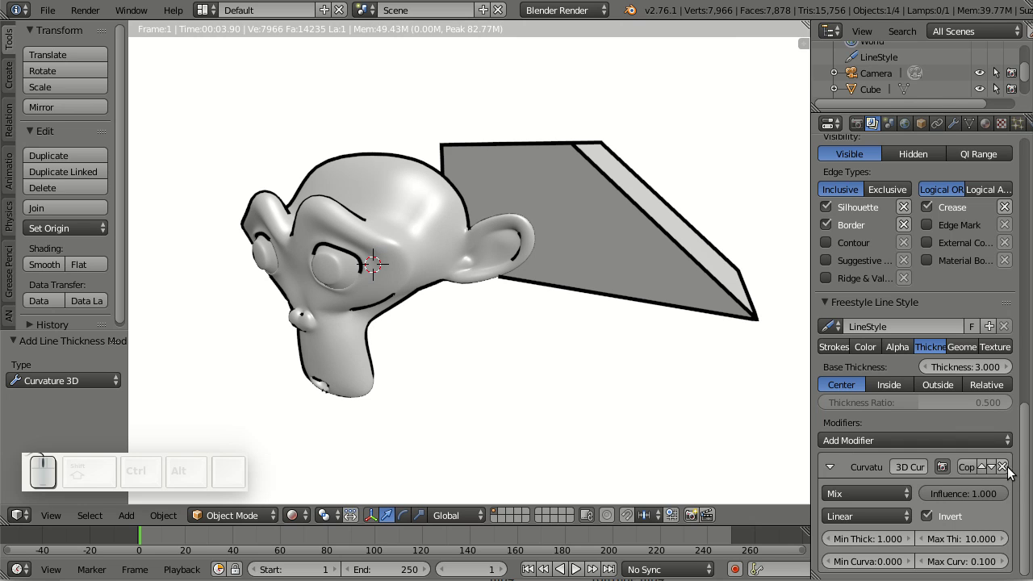
pyautogui.click(1003, 466)
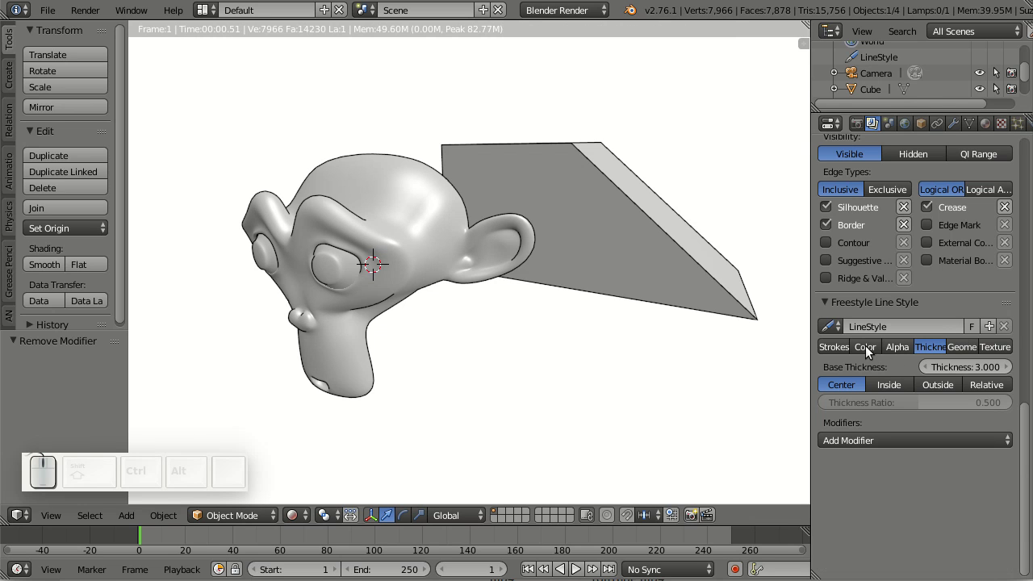
# Add a Simplification geometry modifier, move it above Sampling, and set Tolerance 10.
pyautogui.click(961, 348)
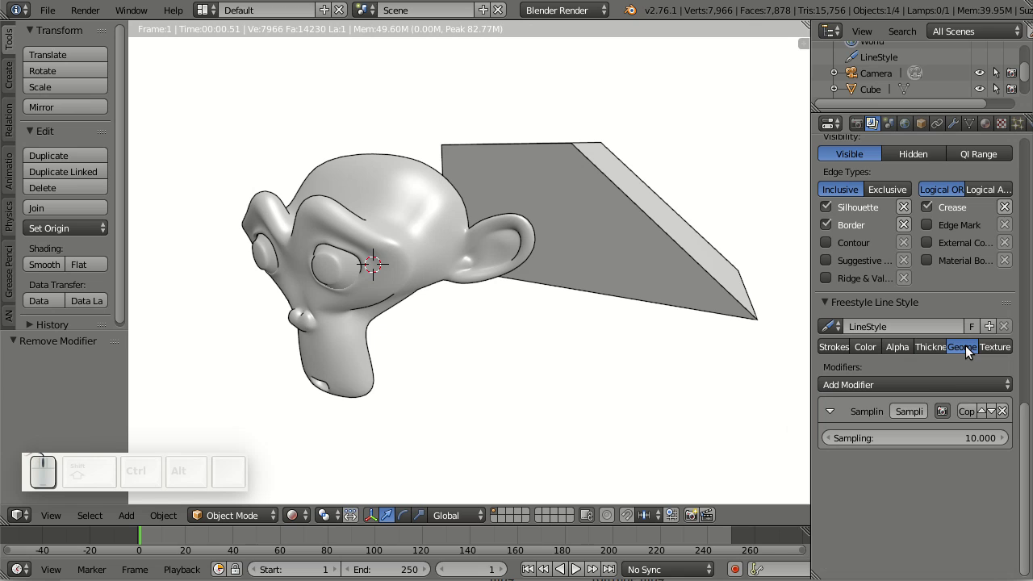
pyautogui.click(902, 384)
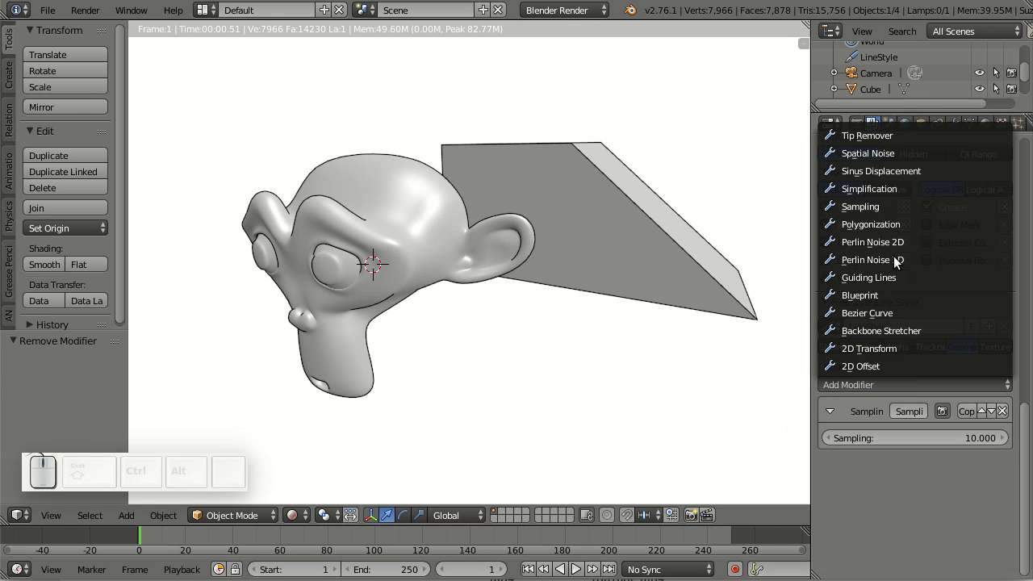
pyautogui.click(862, 188)
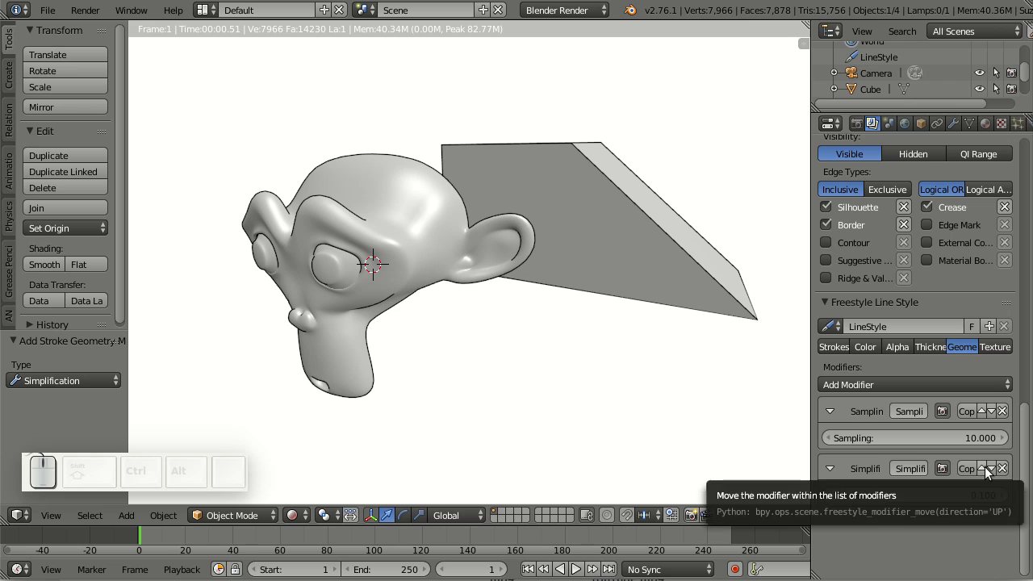
pyautogui.click(983, 469)
pyautogui.click(965, 437)
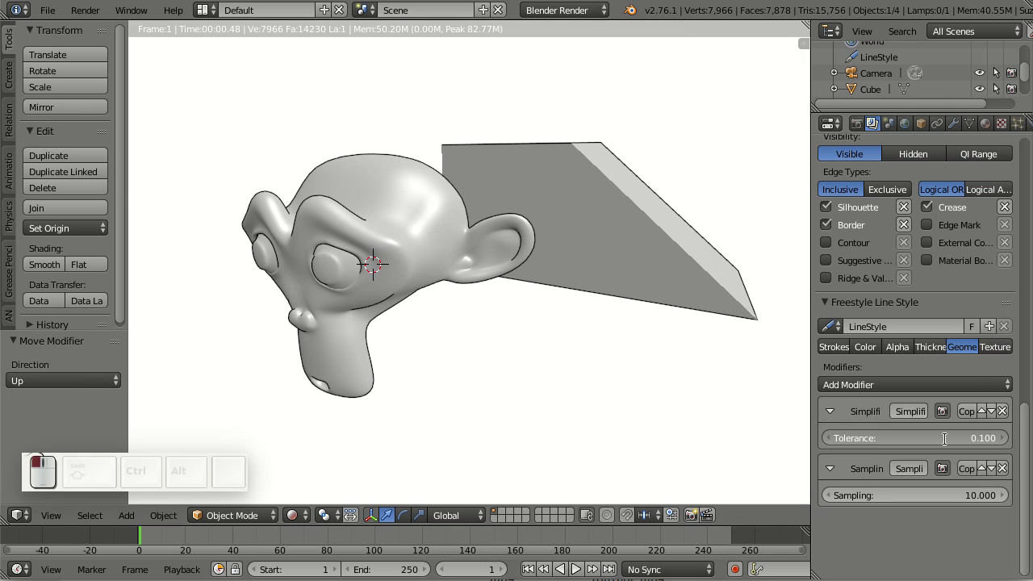
pyautogui.write('10')
pyautogui.press('Return')
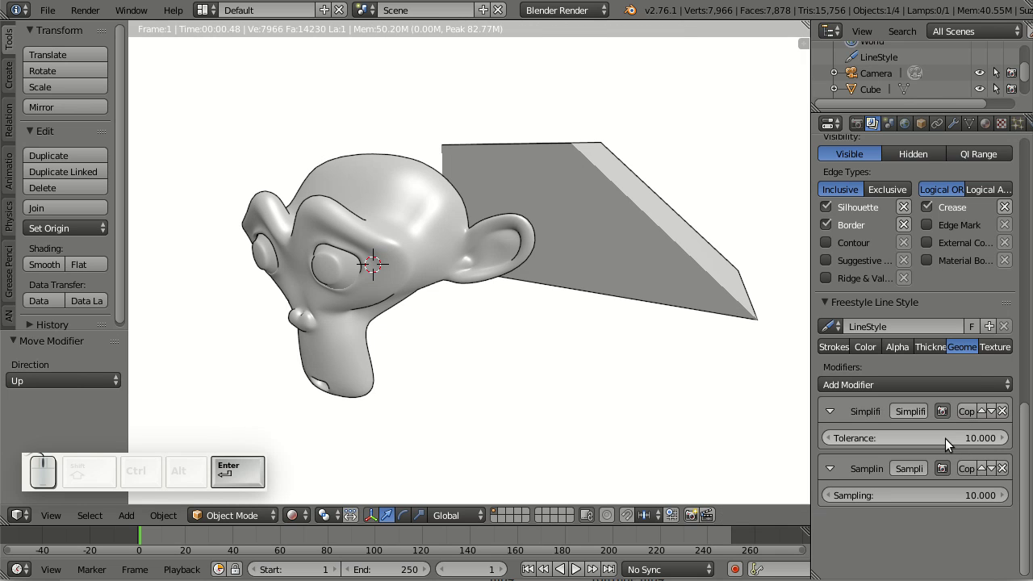